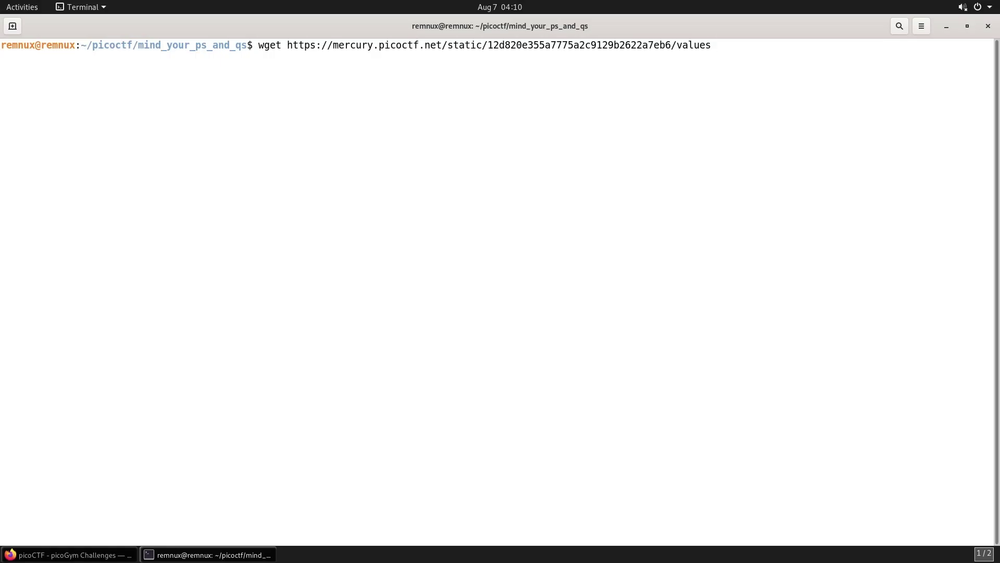
# Step: Download the challenge values file with wget, then print its c, n and e with cat values
pyautogui.press('Return')
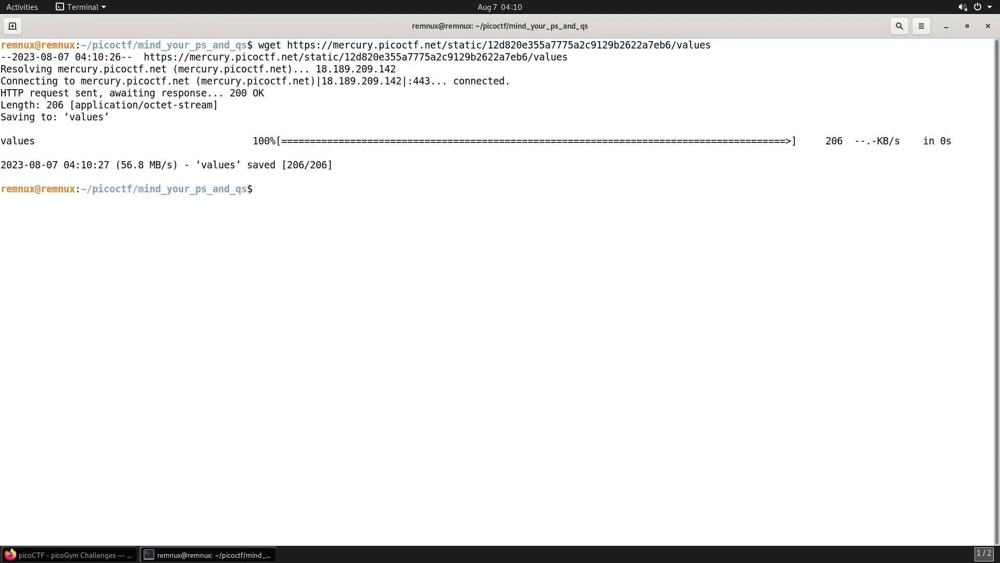
pyautogui.write('cat va')
pyautogui.press('Tab')
pyautogui.press('Return')
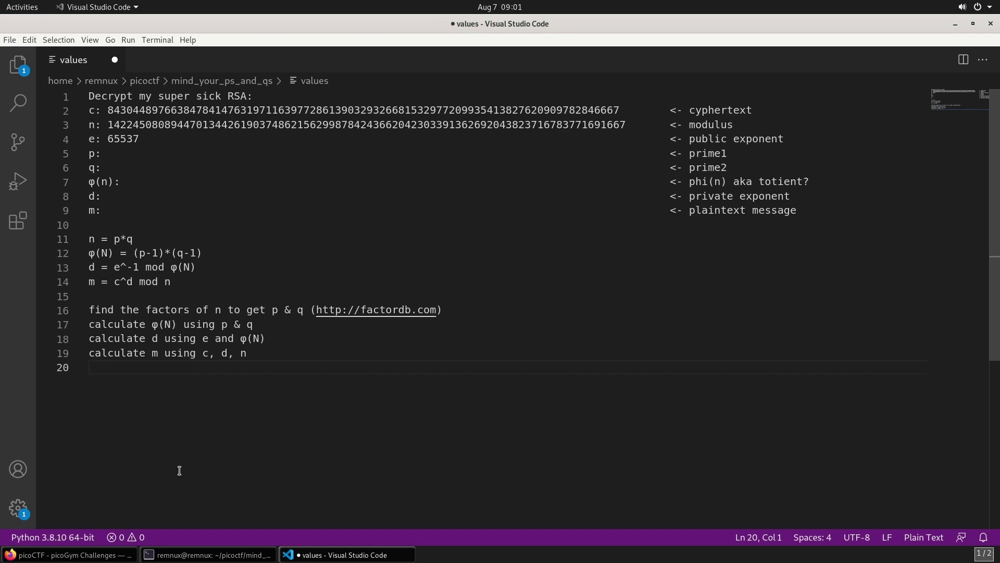
# Step: Highlight the ciphertext c and modulus n values, the empty p and q lines, and e = 65537
pyautogui.click(88, 110)
pyautogui.click(108, 110)
pyautogui.moveTo(109, 110); pyautogui.dragTo(619, 111)
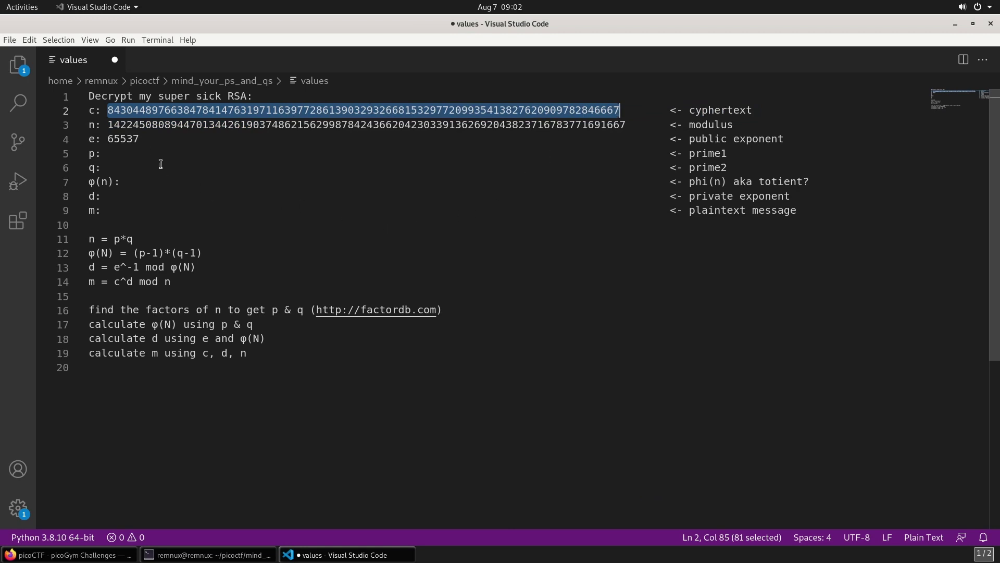
pyautogui.moveTo(90, 125); pyautogui.dragTo(628, 125)
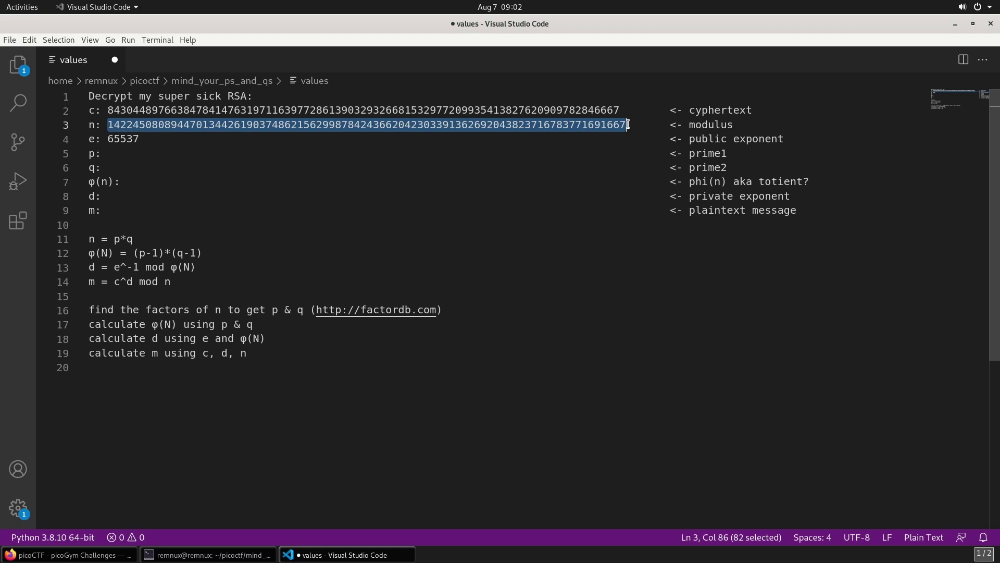
pyautogui.doubleClick(92, 154)
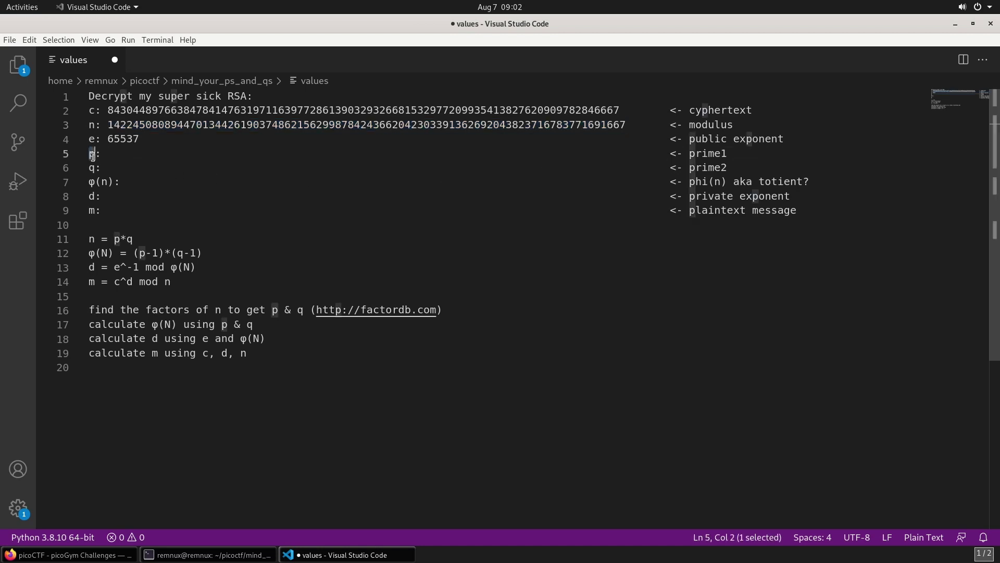
pyautogui.doubleClick(92, 168)
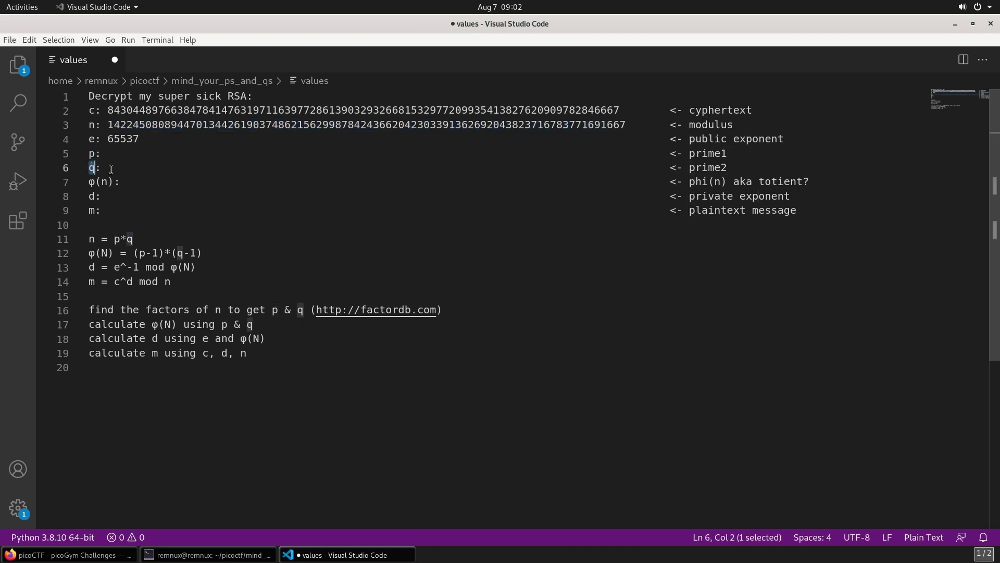
pyautogui.doubleClick(92, 139)
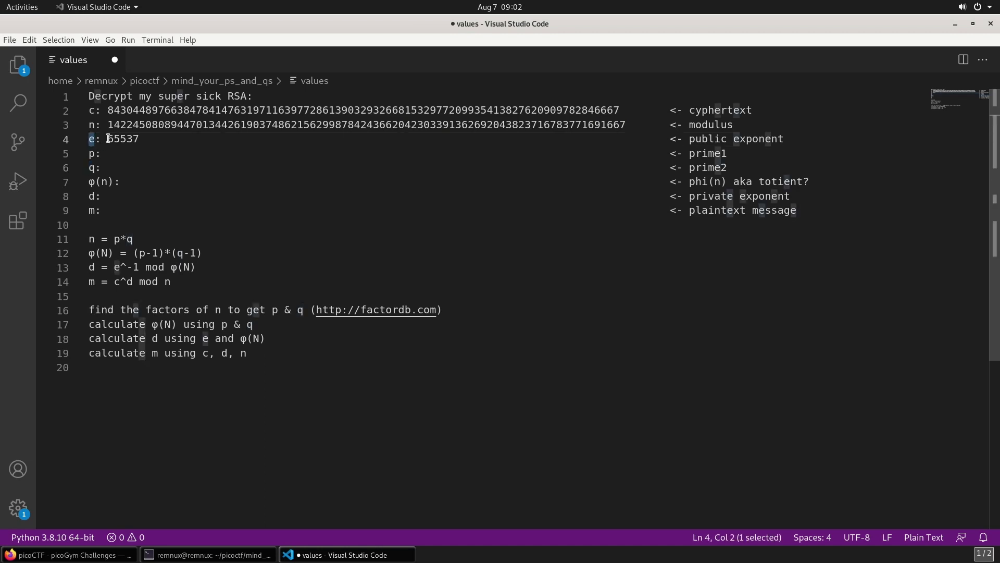
pyautogui.doubleClick(109, 139)
pyautogui.press('Right')
# Step: Point out the n, e and d labels and the φ(n) and d lines in the values file
pyautogui.doubleClick(91, 125)
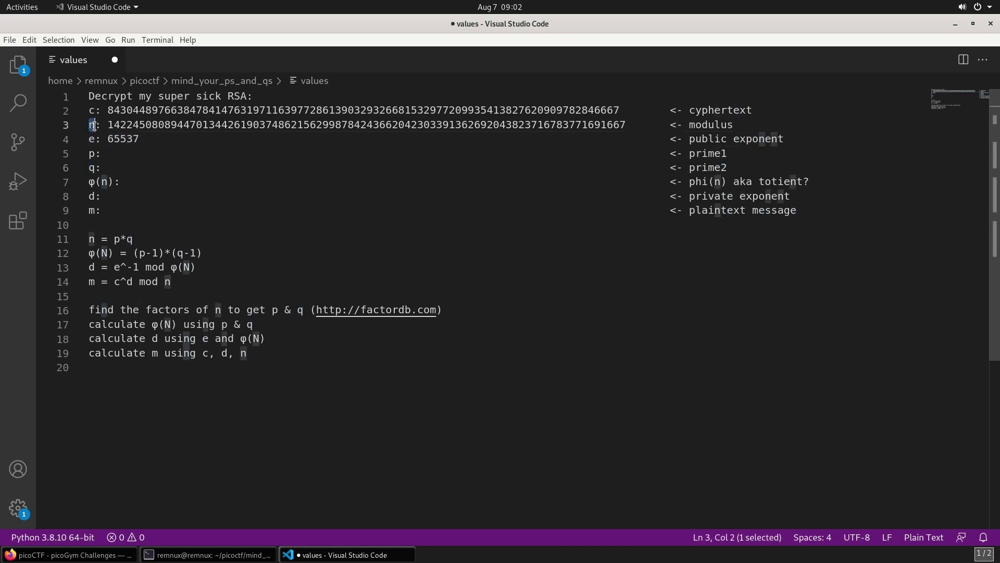
pyautogui.doubleClick(90, 138)
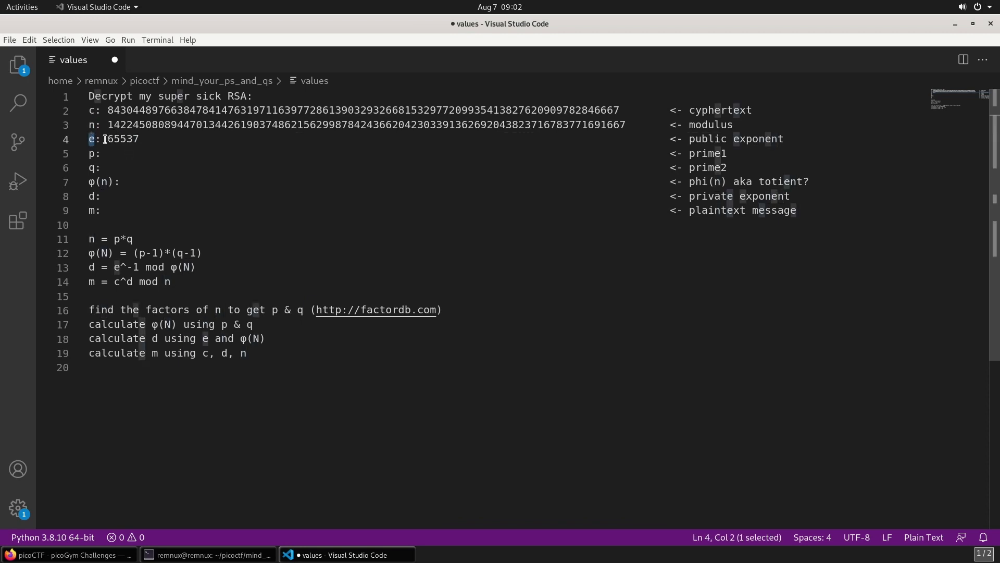
pyautogui.doubleClick(94, 125)
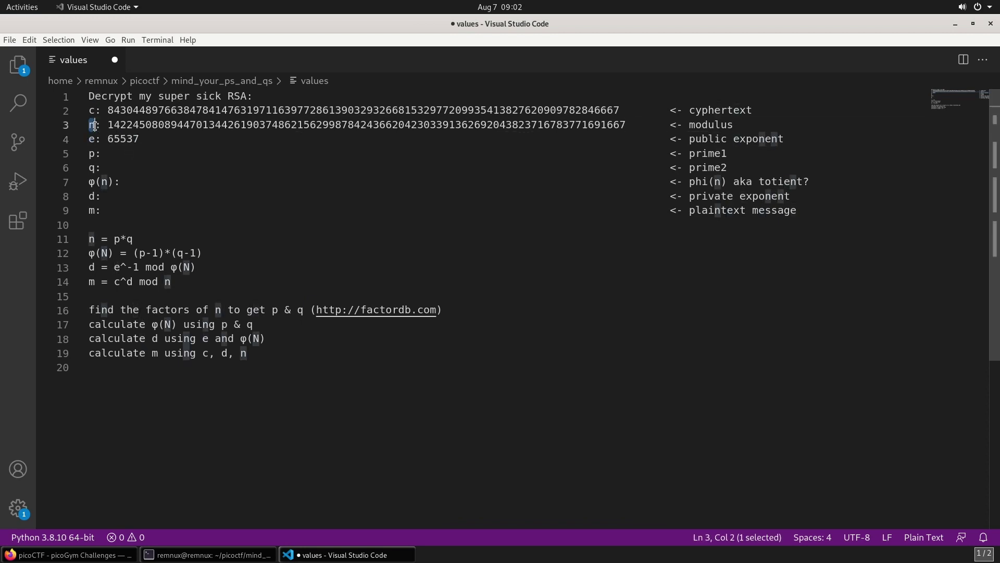
pyautogui.doubleClick(92, 196)
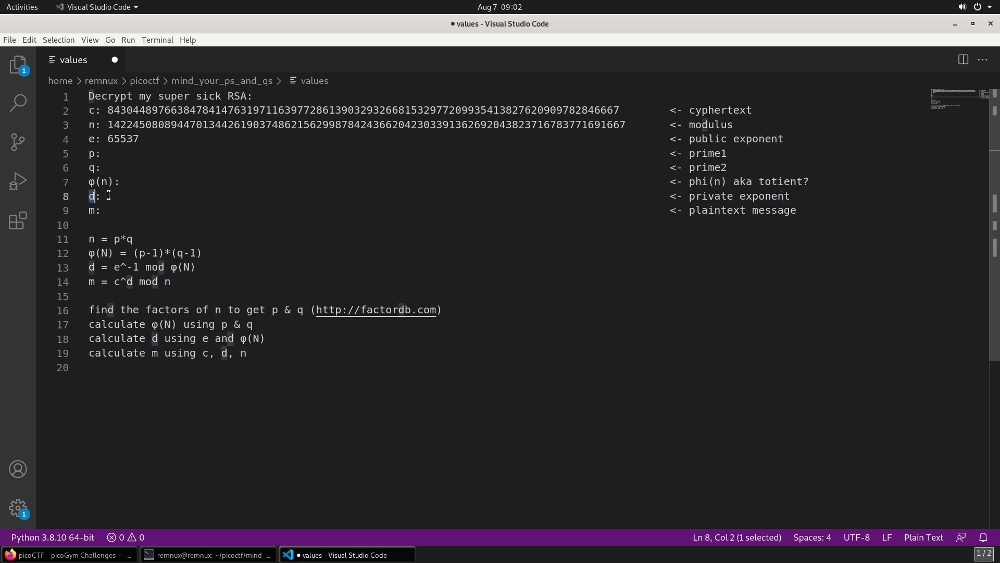
pyautogui.moveTo(89, 182); pyautogui.dragTo(115, 183)
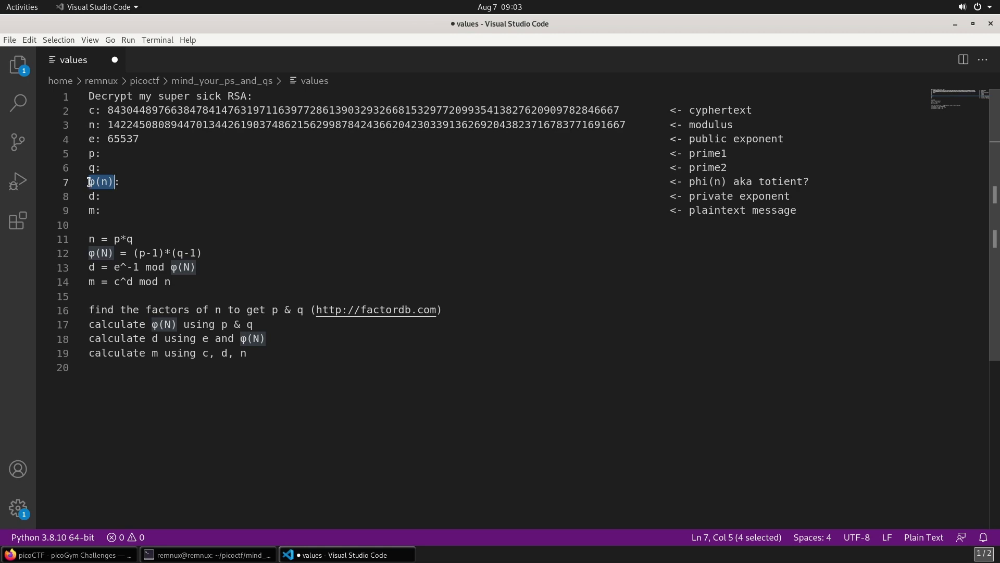
pyautogui.moveTo(89, 196); pyautogui.dragTo(102, 197)
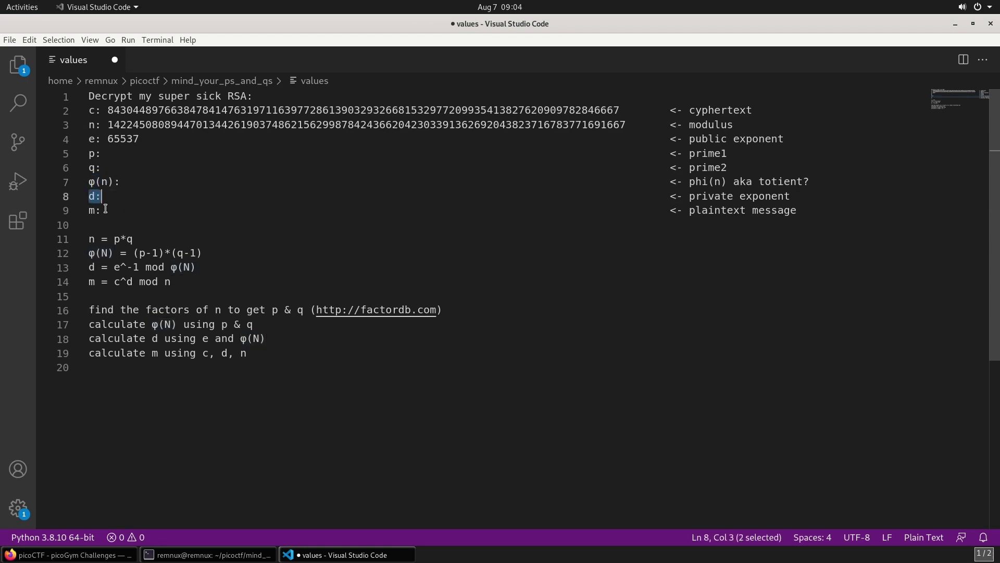
# Step: Walk through the formulas for n = p*q, the totient φ(n), d, and m from c^d
pyautogui.click(119, 196)
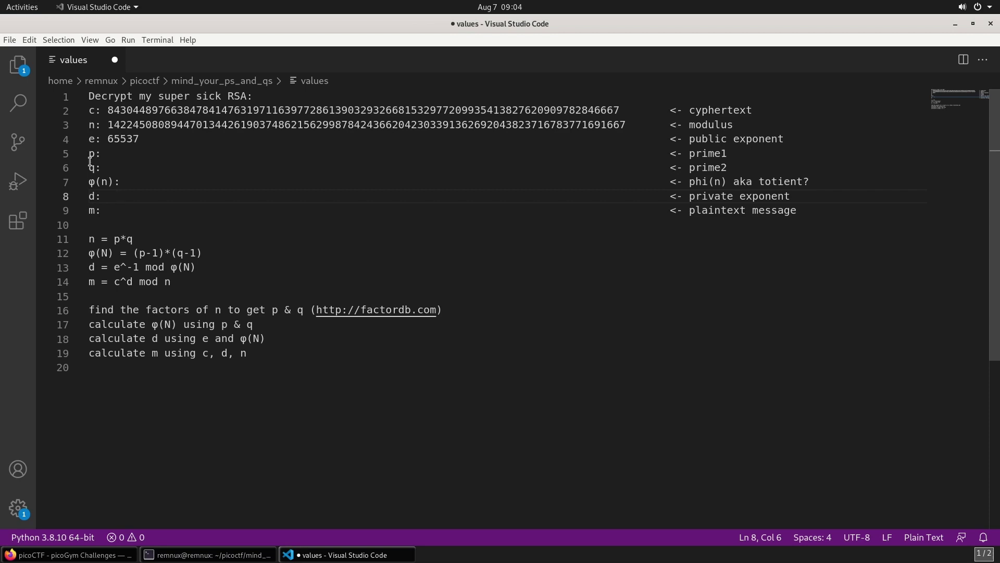
pyautogui.moveTo(90, 240); pyautogui.dragTo(183, 241)
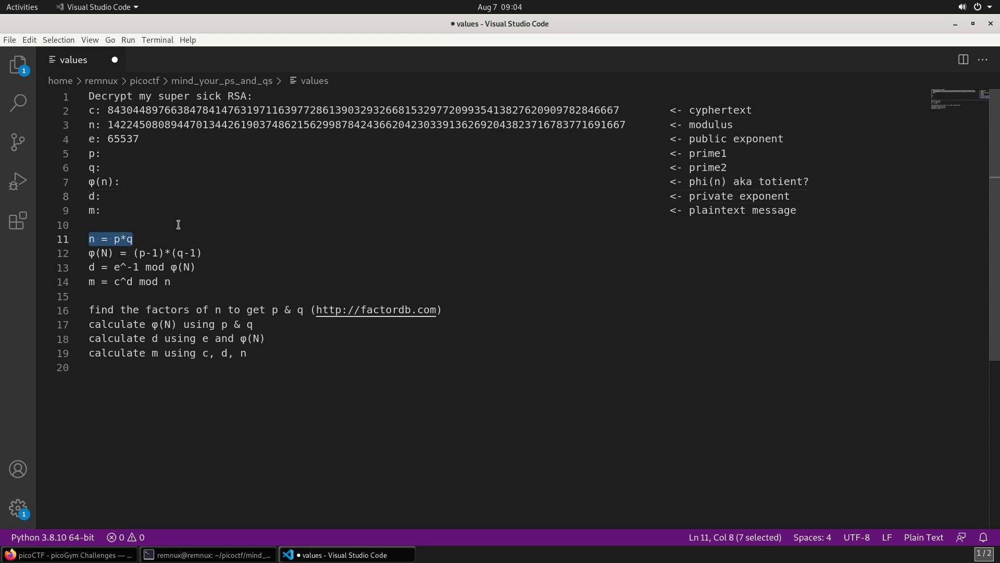
pyautogui.moveTo(89, 253); pyautogui.dragTo(209, 253)
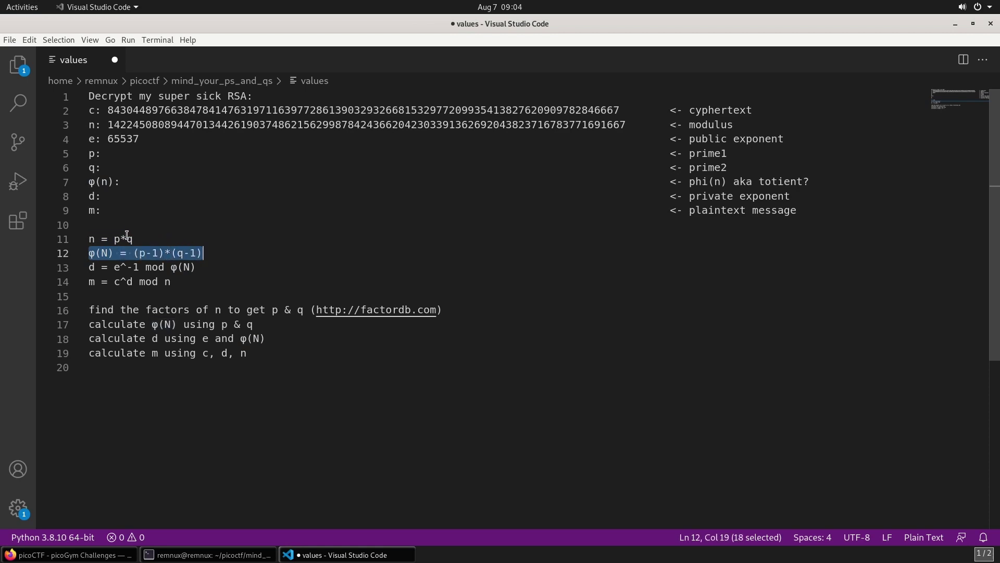
pyautogui.moveTo(89, 268); pyautogui.dragTo(197, 267)
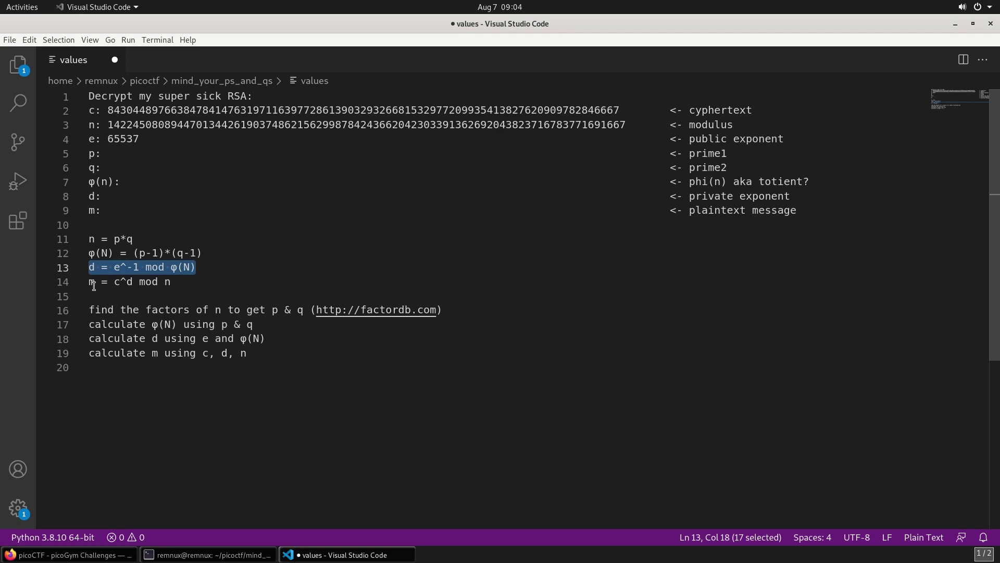
pyautogui.moveTo(114, 281); pyautogui.dragTo(171, 281)
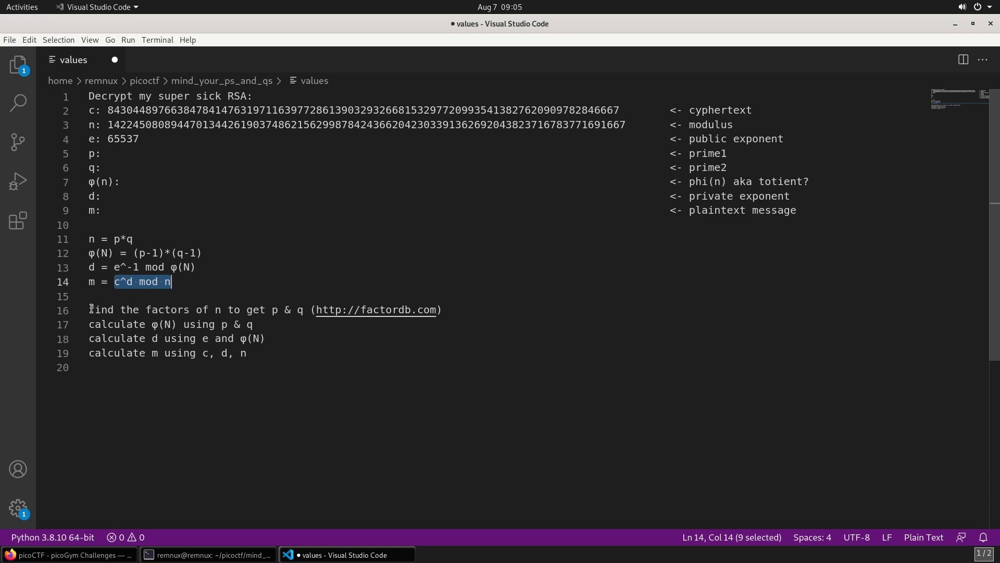
# Step: Go over the solving steps: factor n on factordb, then calculate φ(N), d and m
pyautogui.moveTo(90, 312); pyautogui.dragTo(453, 311)
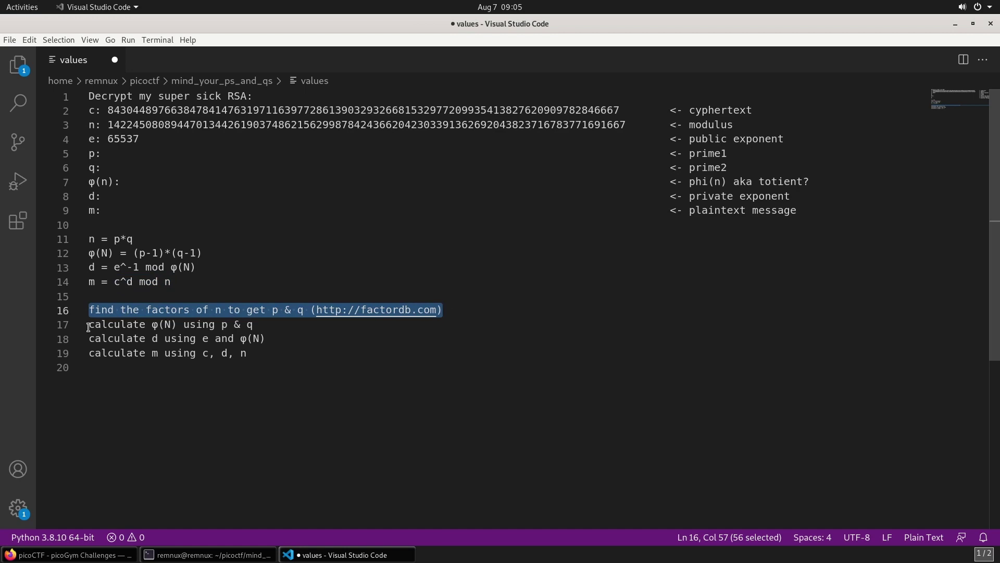
pyautogui.moveTo(89, 325); pyautogui.dragTo(272, 324)
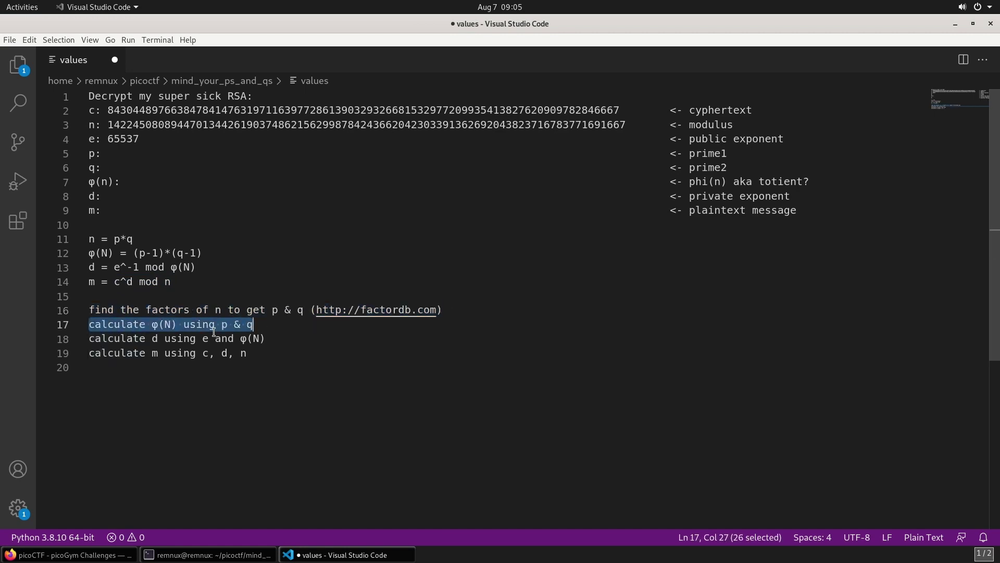
pyautogui.moveTo(92, 341); pyautogui.dragTo(265, 340)
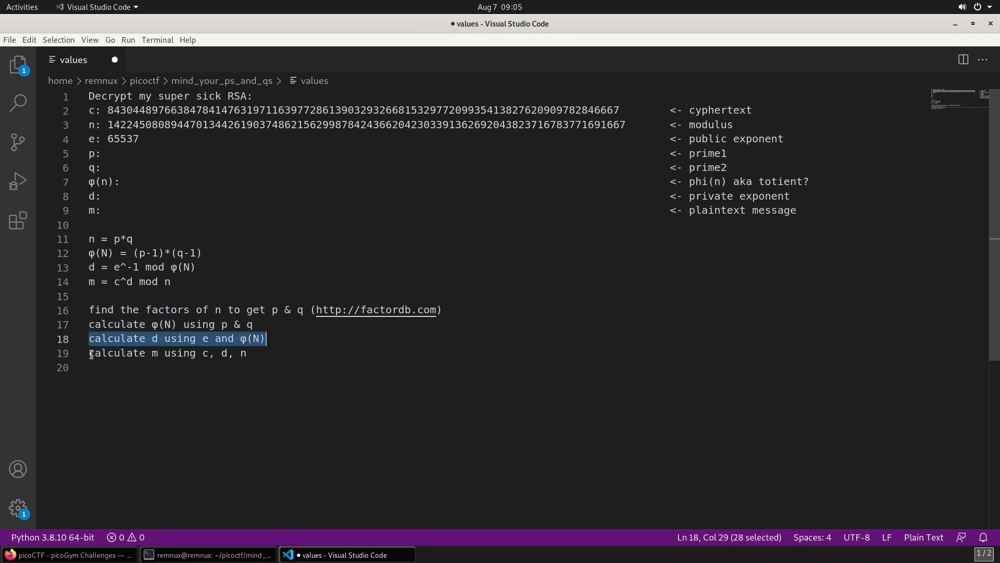
pyautogui.moveTo(90, 353); pyautogui.dragTo(277, 356)
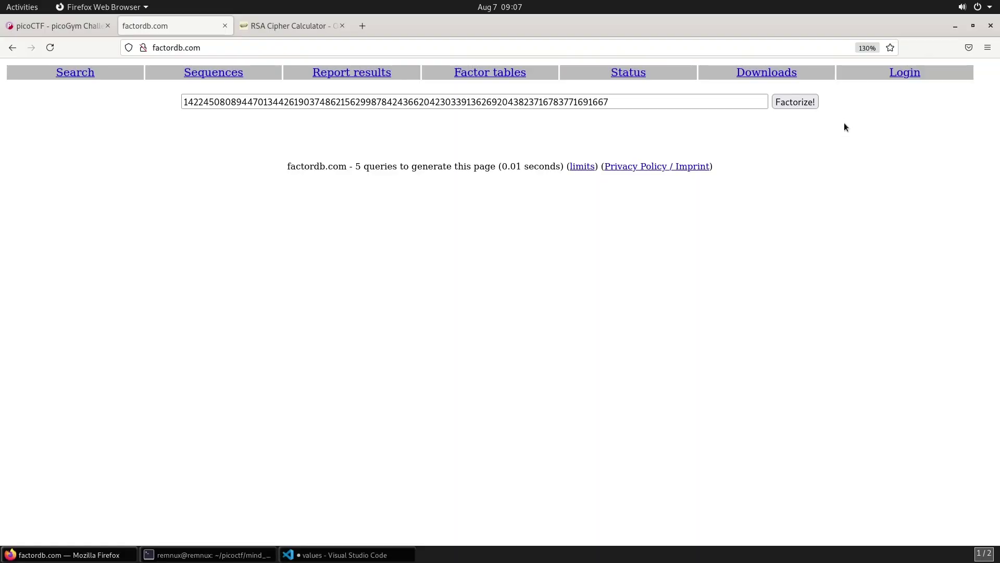
# Step: Factorize the modulus n on factordb.com and select its two prime factors p and q
pyautogui.click(790, 101)
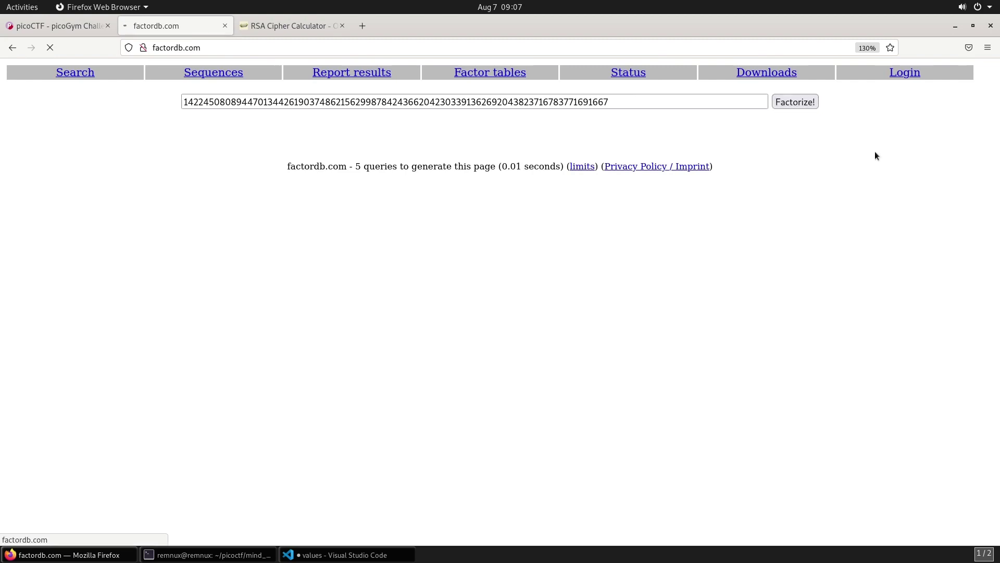
pyautogui.moveTo(265, 176); pyautogui.dragTo(764, 195)
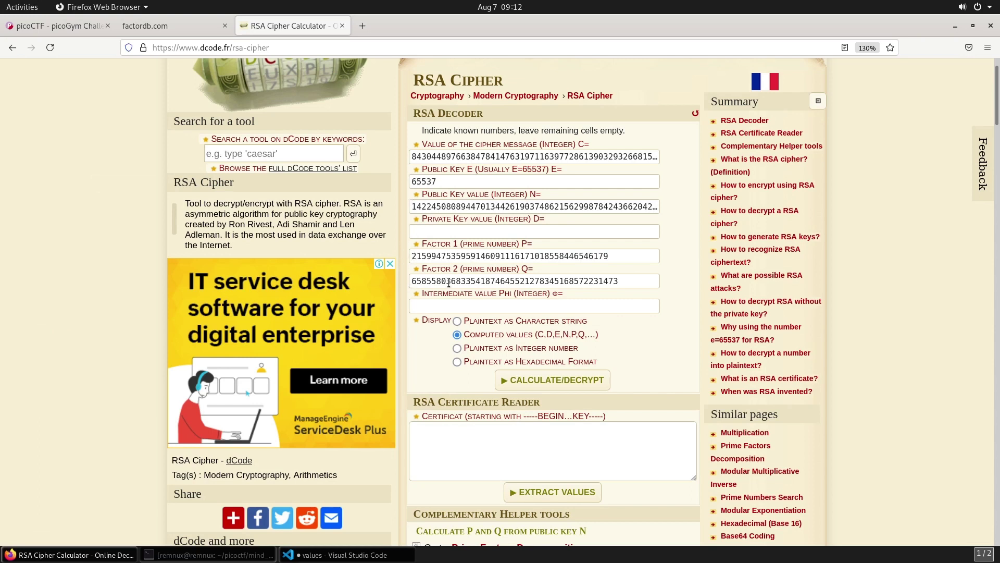
# Step: Enable Computed values in dCode's RSA decoder and calculate d and φ from the entered numbers
pyautogui.click(456, 335)
pyautogui.click(542, 384)
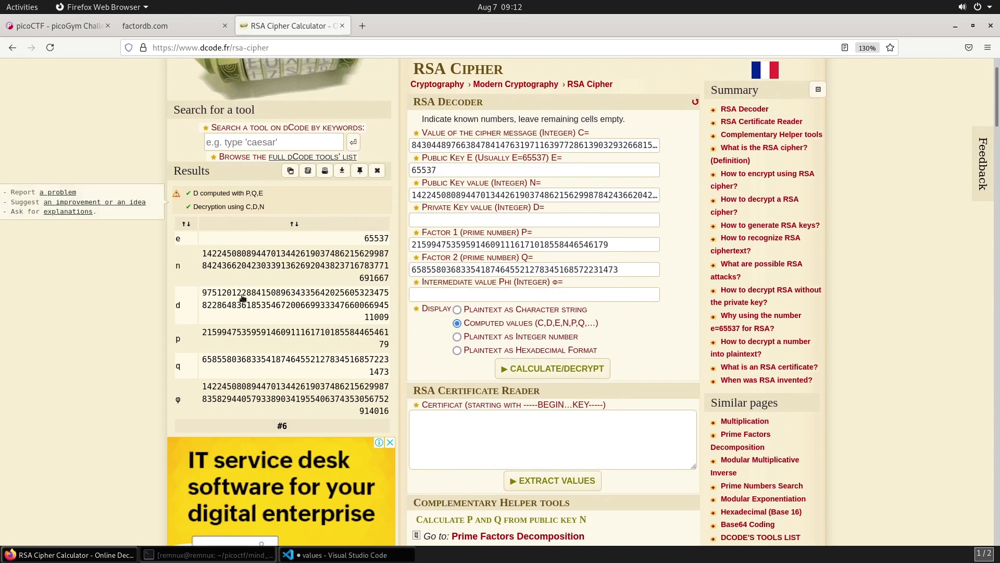
# Step: Decrypt the ciphertext as a Character string plaintext and select the revealed picoCTF flag
pyautogui.click(457, 310)
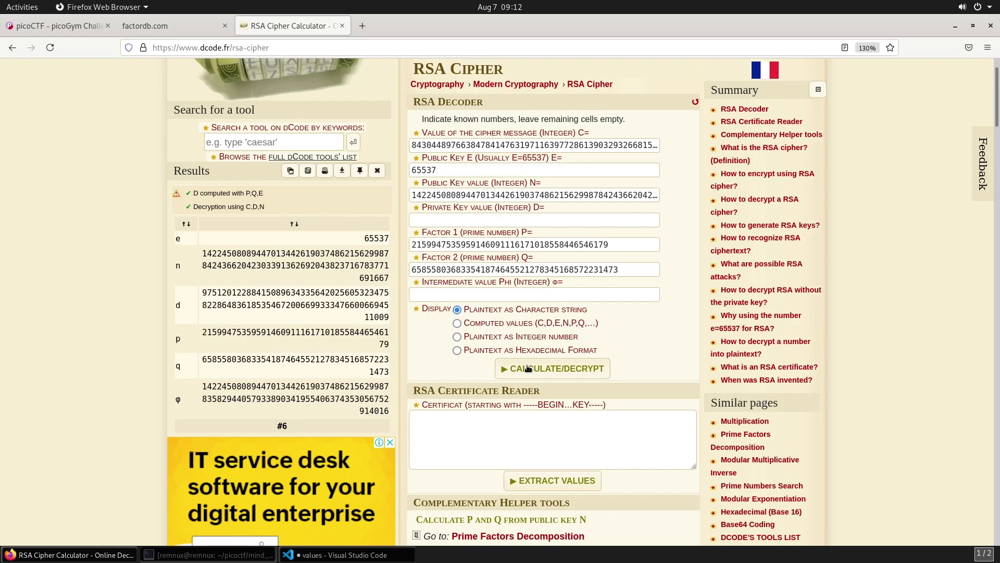
pyautogui.click(528, 368)
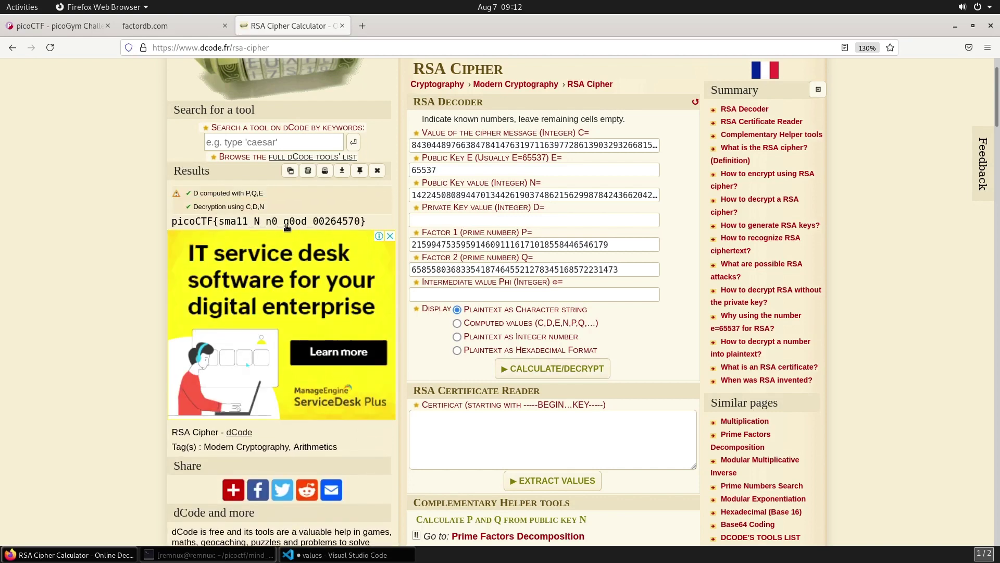
pyautogui.moveTo(172, 223); pyautogui.dragTo(368, 224)
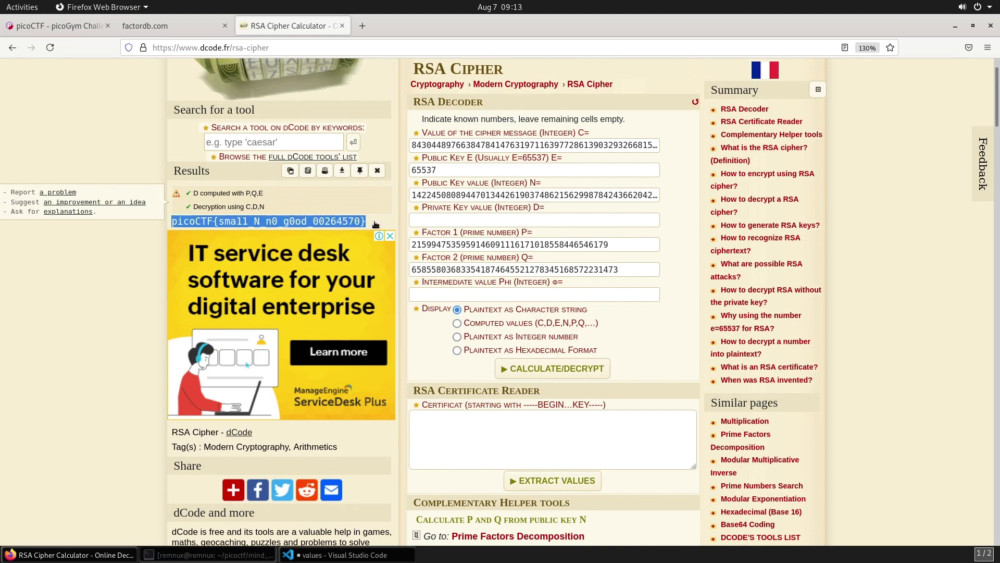